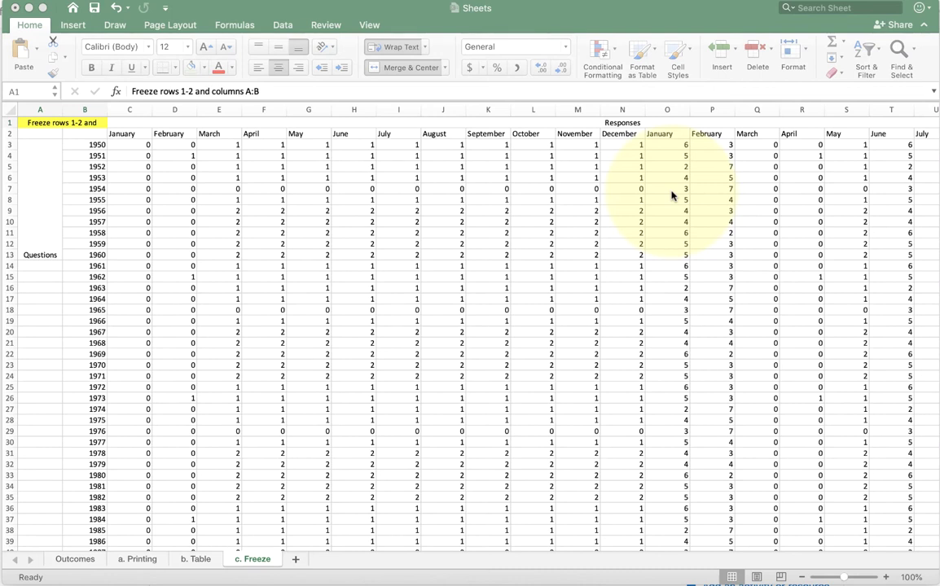
- Copy the A1 note, then scroll down and across the yearly data to watch the headers scroll away
key(super+c)
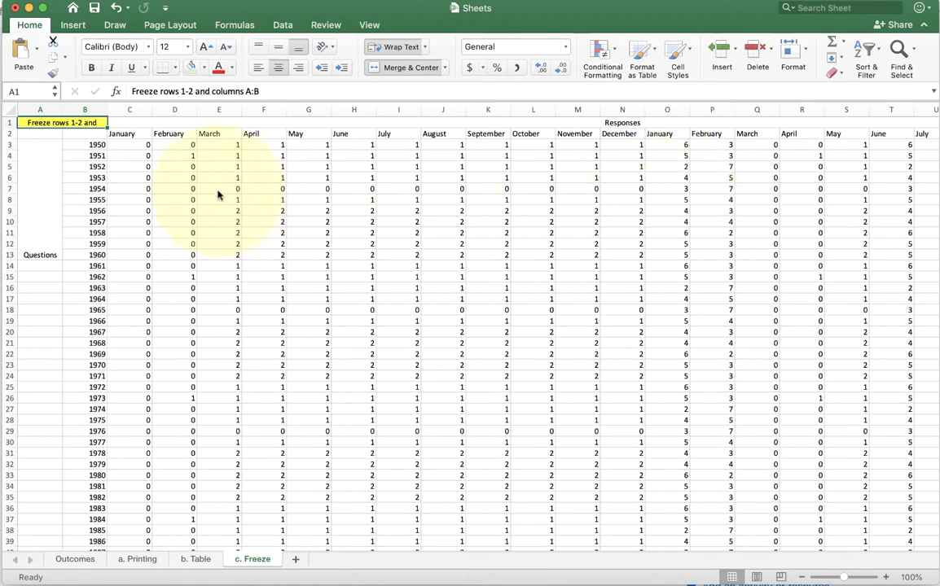
scroll(80, 159, down, 5)
scroll(80, 158, down, 4)
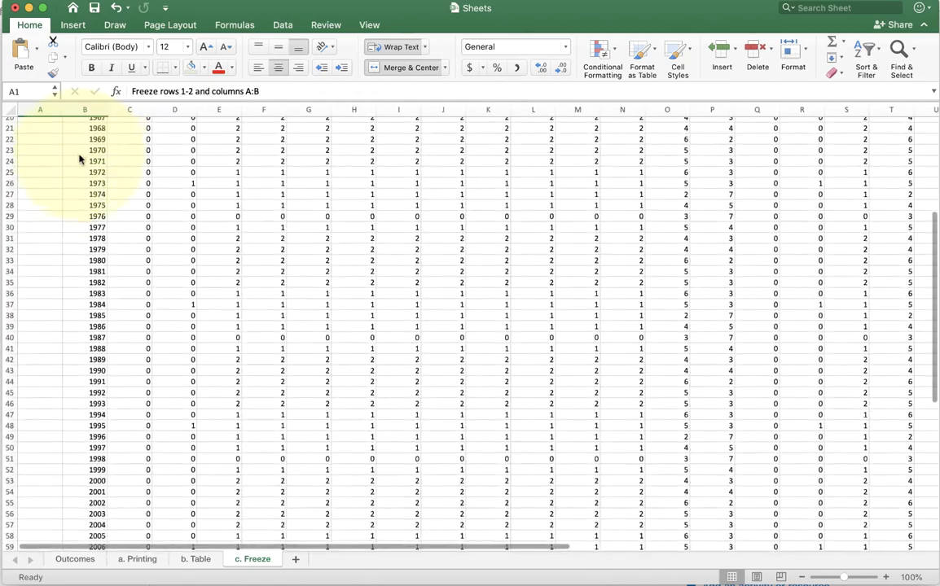
scroll(80, 159, up, 7)
scroll(80, 158, right, 2)
scroll(79, 159, right, 4)
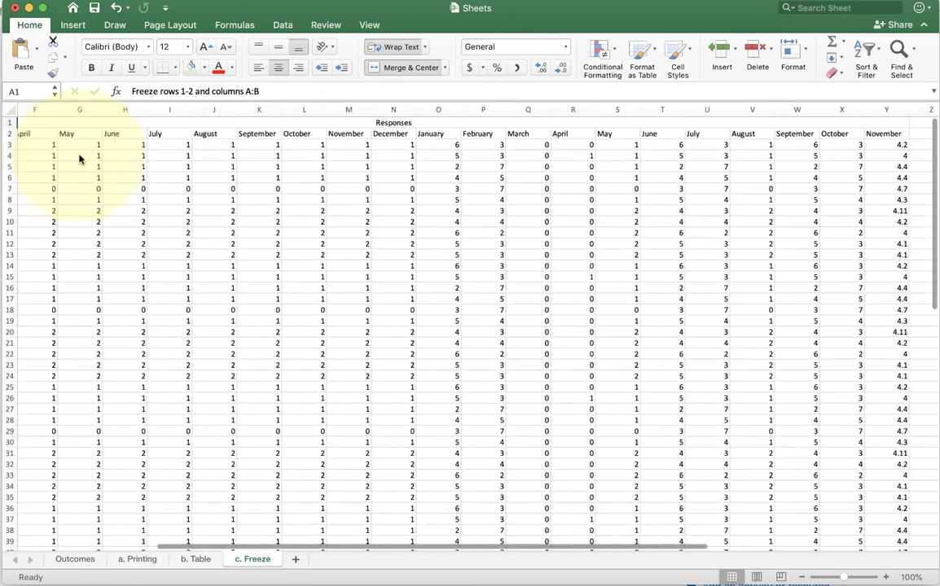
scroll(80, 159, down, 1)
scroll(79, 159, left, 2)
scroll(80, 159, left, 3)
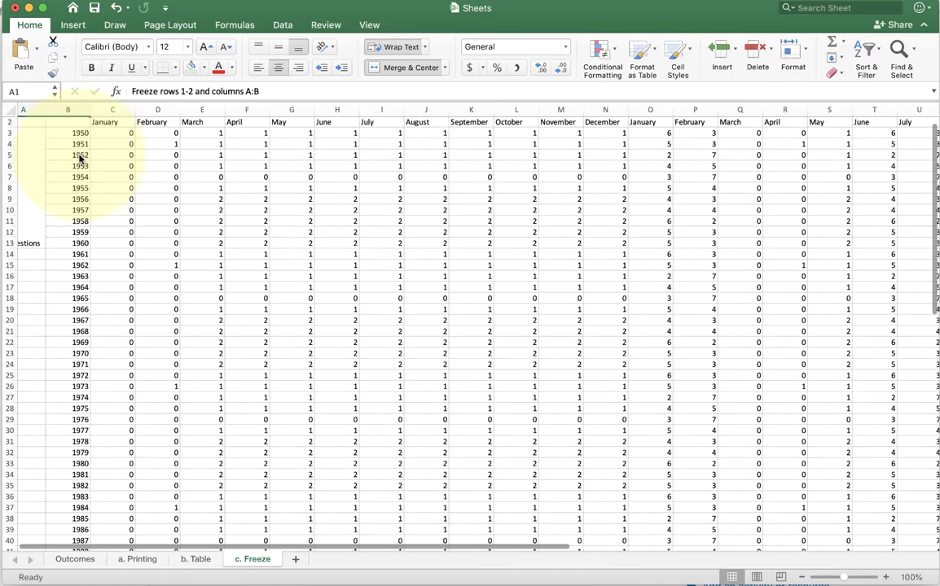
scroll(80, 159, down, 5)
scroll(80, 159, right, 1)
scroll(80, 159, down, 5)
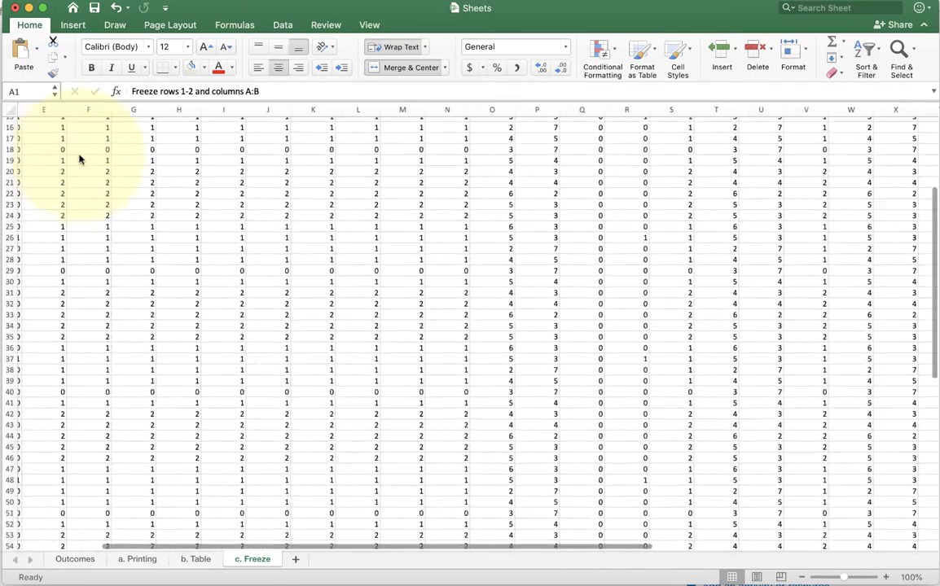
scroll(80, 159, right, 1)
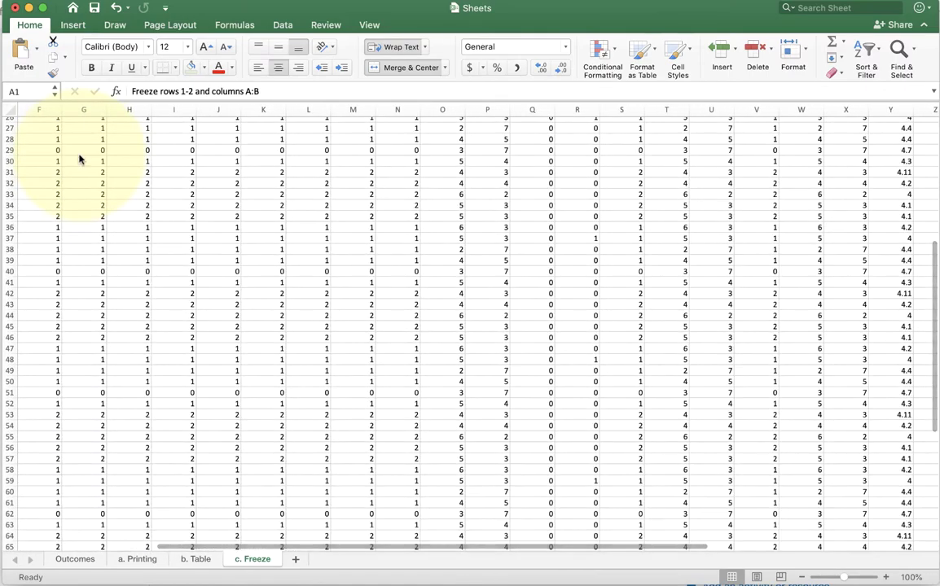
scroll(80, 159, down, 3)
- Select cell J41, then scroll back to the top-left of the sheet
click(212, 207)
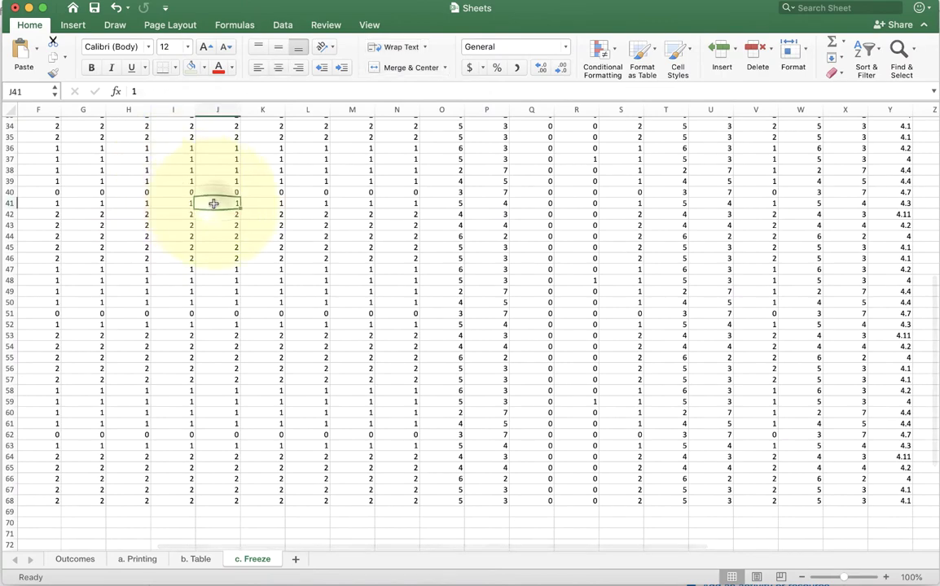
scroll(219, 233, up, 3)
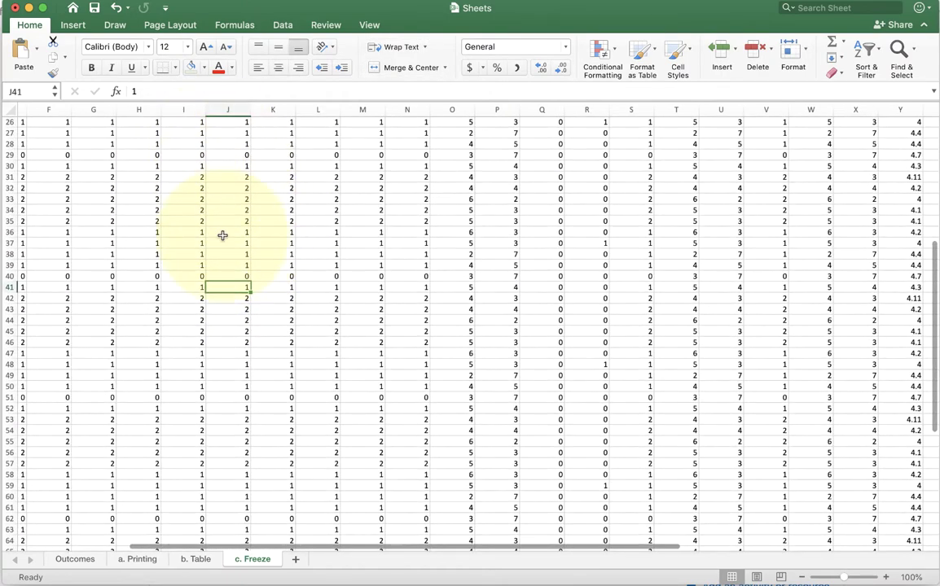
scroll(222, 236, up, 9)
scroll(222, 236, left, 2)
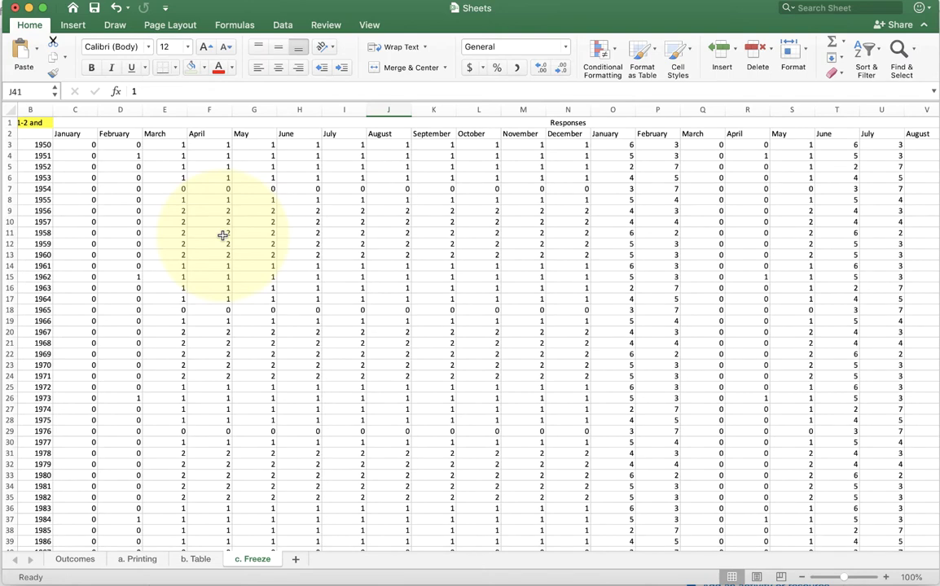
scroll(222, 235, left, 1)
- On the View tab, select row 1, column A and cell F9 to illustrate freeze targets
click(369, 26)
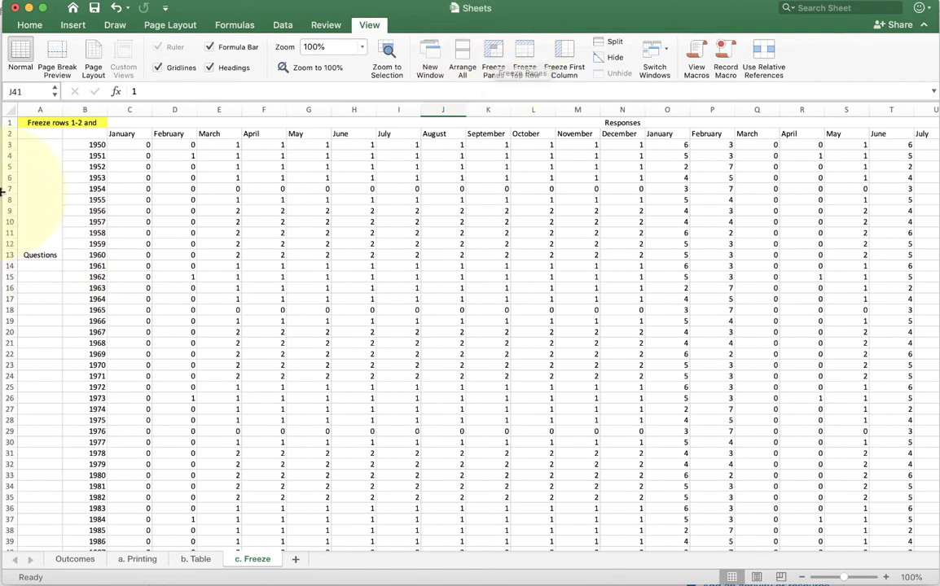
click(7, 122)
click(37, 109)
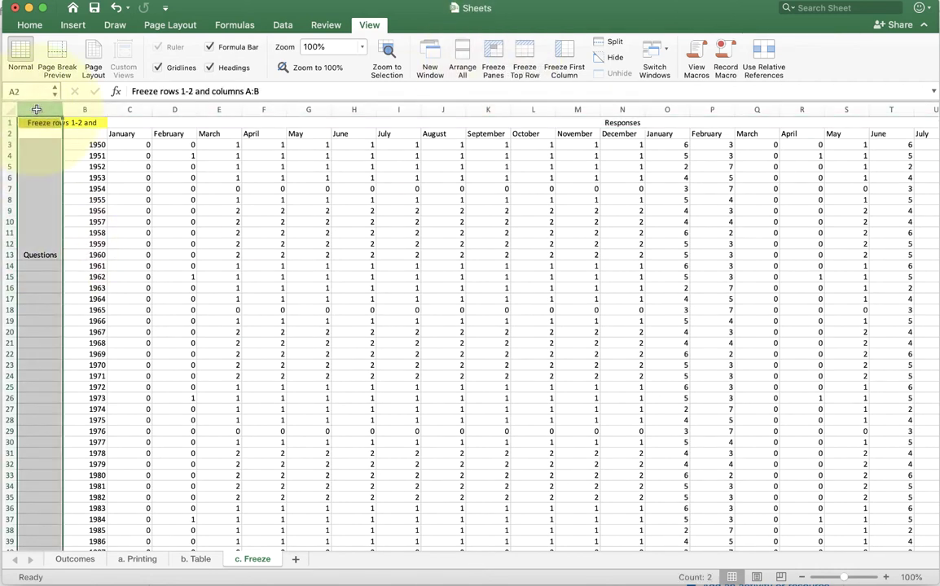
click(272, 212)
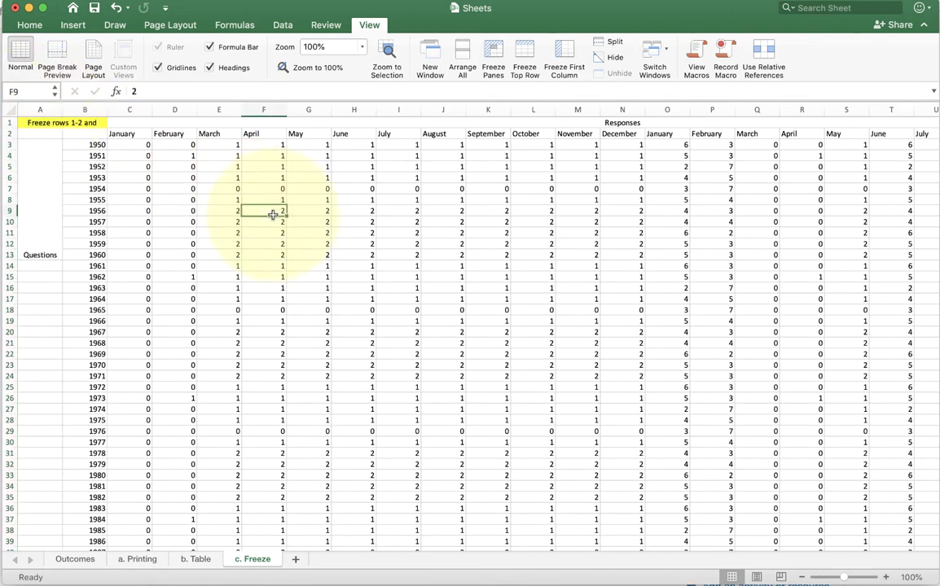
- Freeze the top row and zoom the sheet to 225%
click(530, 54)
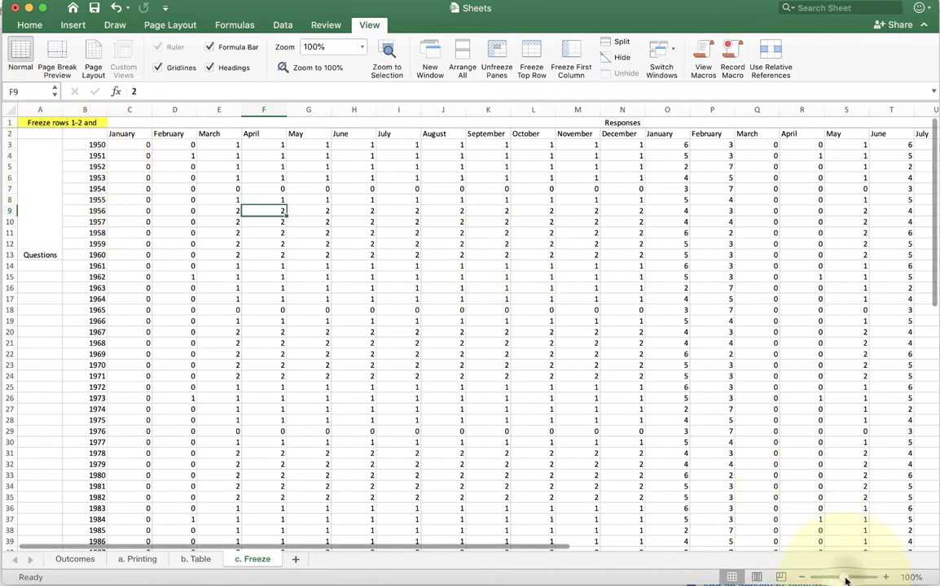
drag(844, 576, 858, 578)
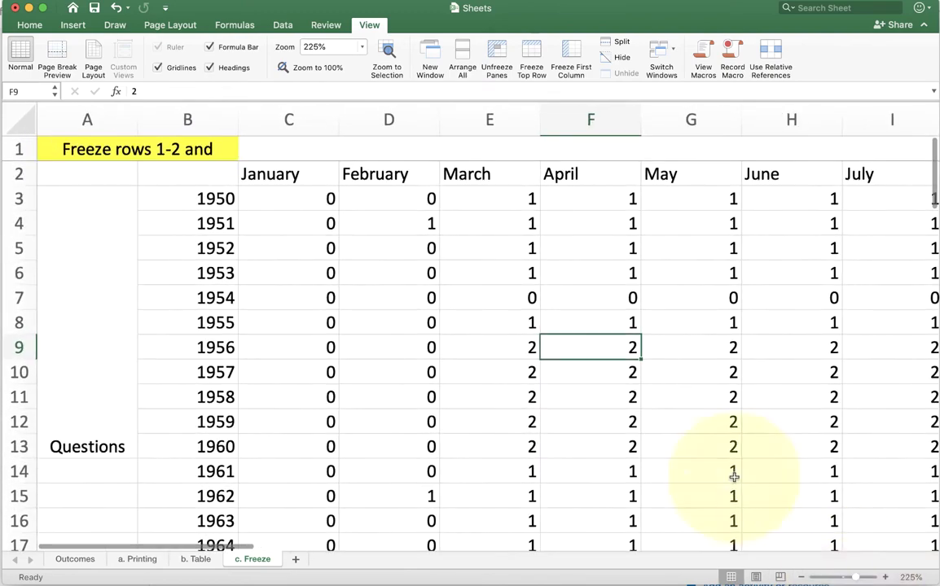
scroll(535, 279, right, 2)
scroll(536, 278, right, 10)
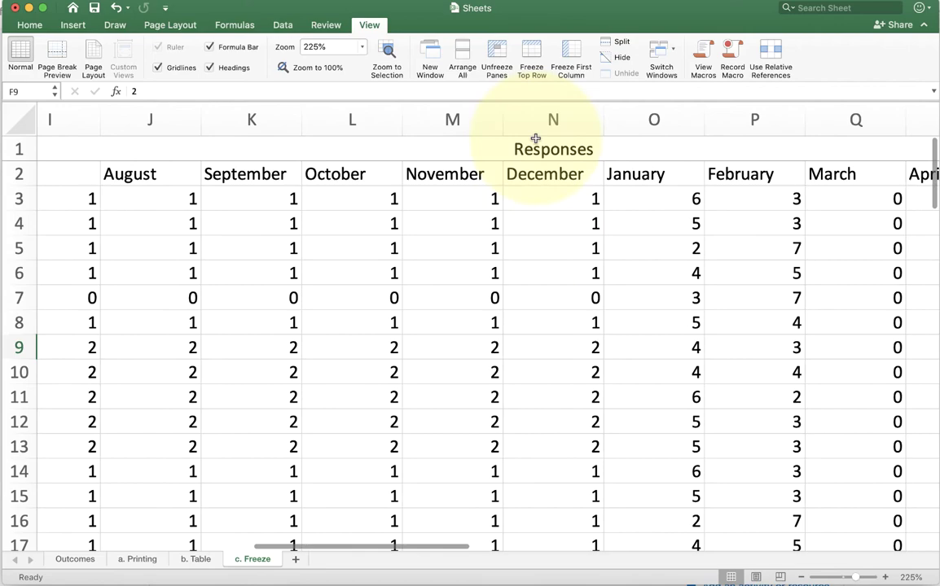
- Scroll down and across to confirm the Responses row stays pinned, selecting cell E29
scroll(543, 264, down, 6)
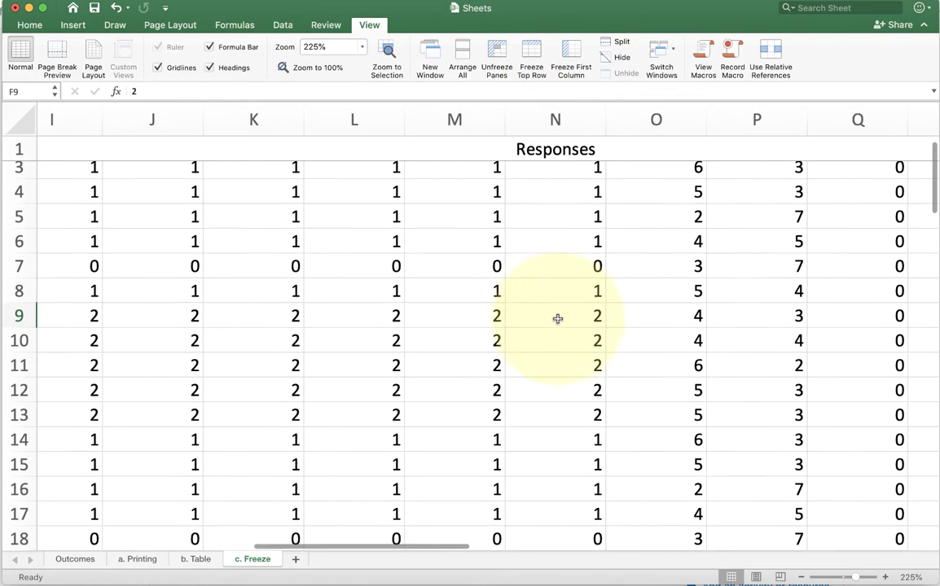
scroll(556, 319, down, 10)
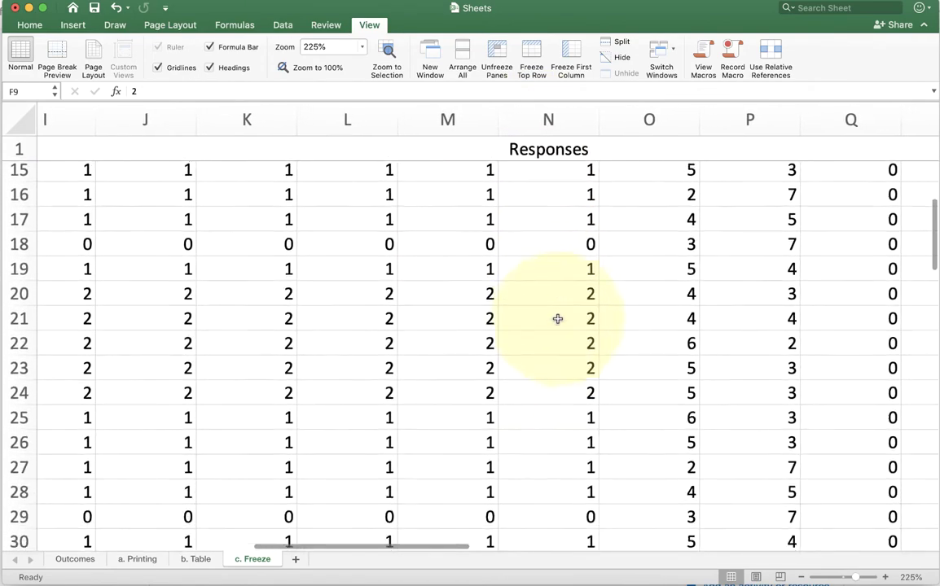
scroll(557, 319, down, 8)
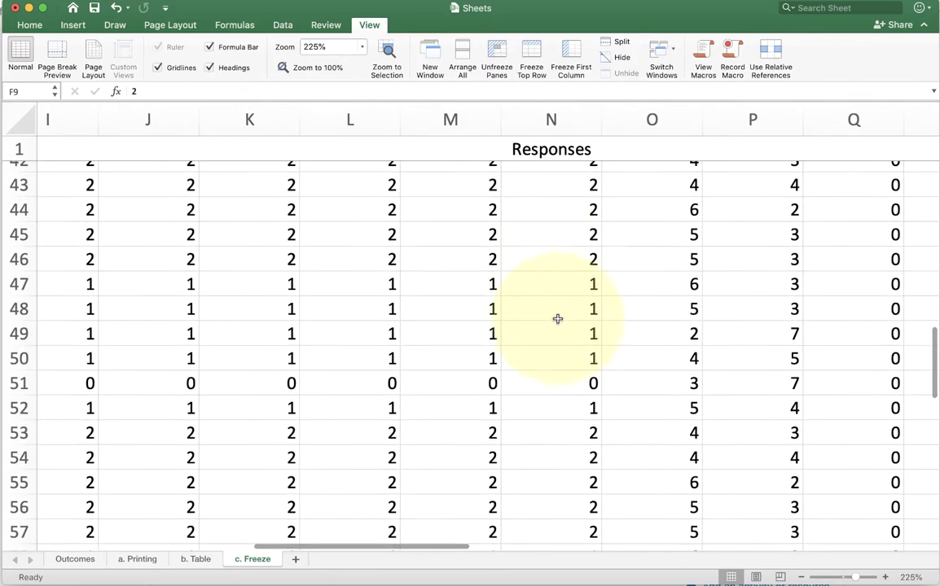
scroll(557, 319, left, 1)
scroll(557, 319, left, 3)
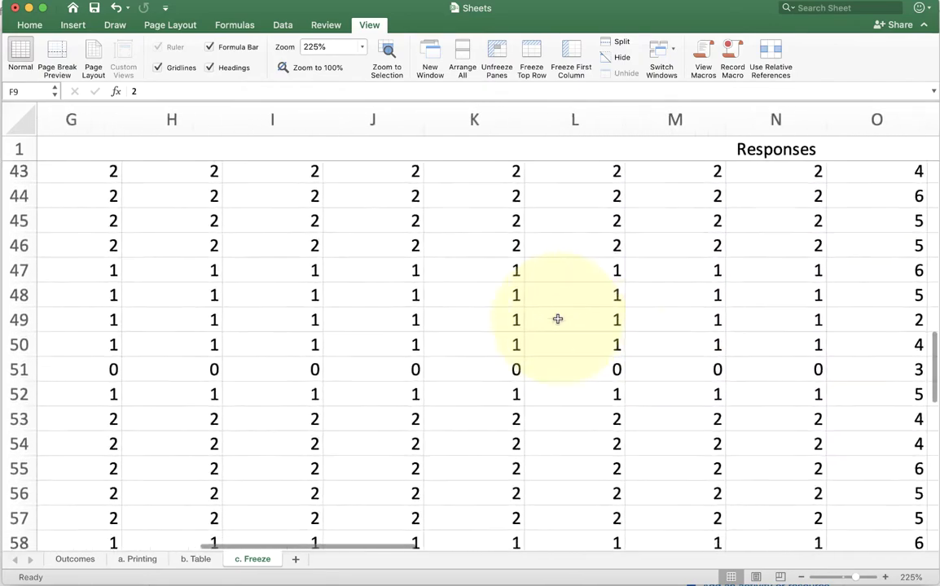
scroll(557, 319, right, 5)
scroll(557, 319, left, 8)
scroll(557, 319, up, 1)
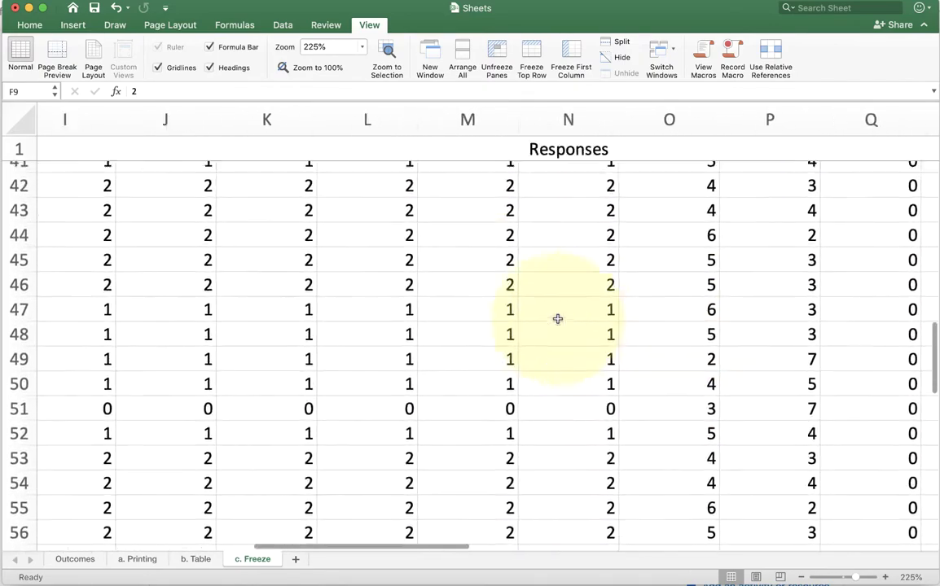
scroll(557, 319, left, 2)
scroll(521, 318, up, 8)
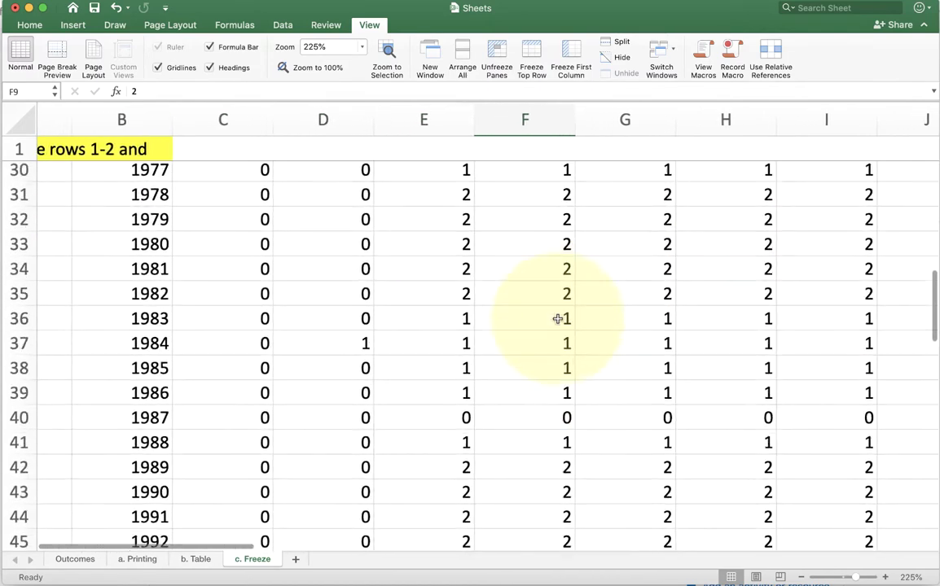
click(401, 282)
scroll(402, 282, left, 2)
scroll(401, 282, up, 1)
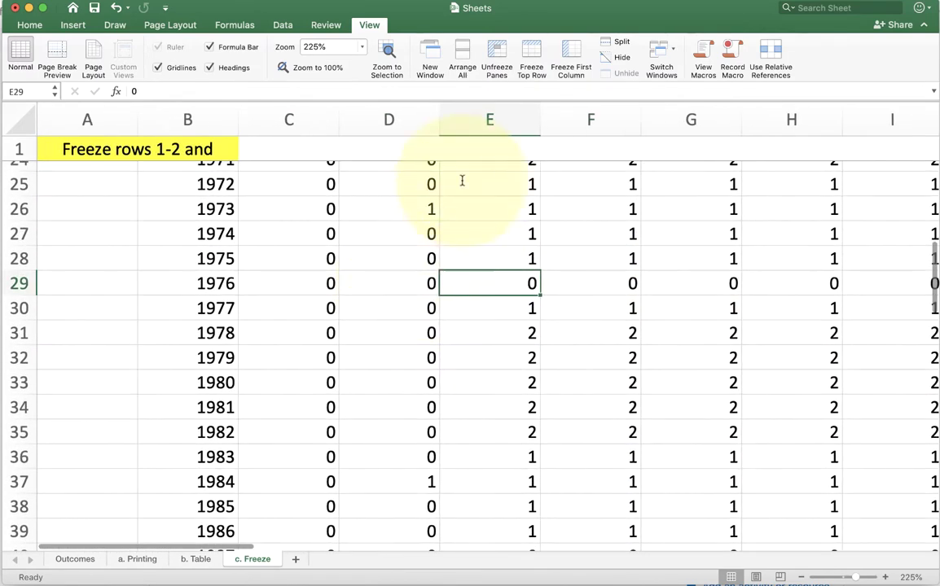
- Switch to Freeze First Column and scroll right and down to confirm column A stays fixed
click(573, 57)
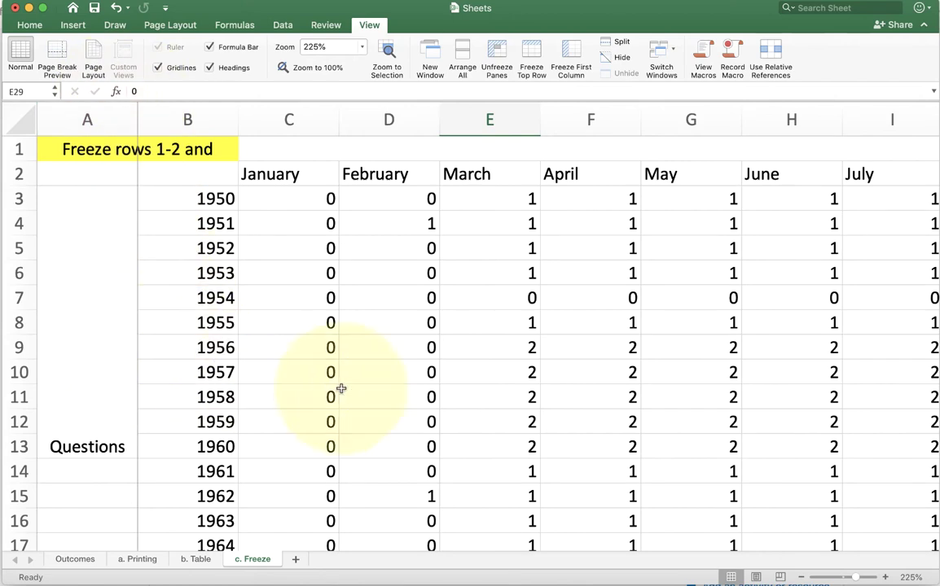
scroll(404, 394, right, 1)
scroll(404, 394, right, 10)
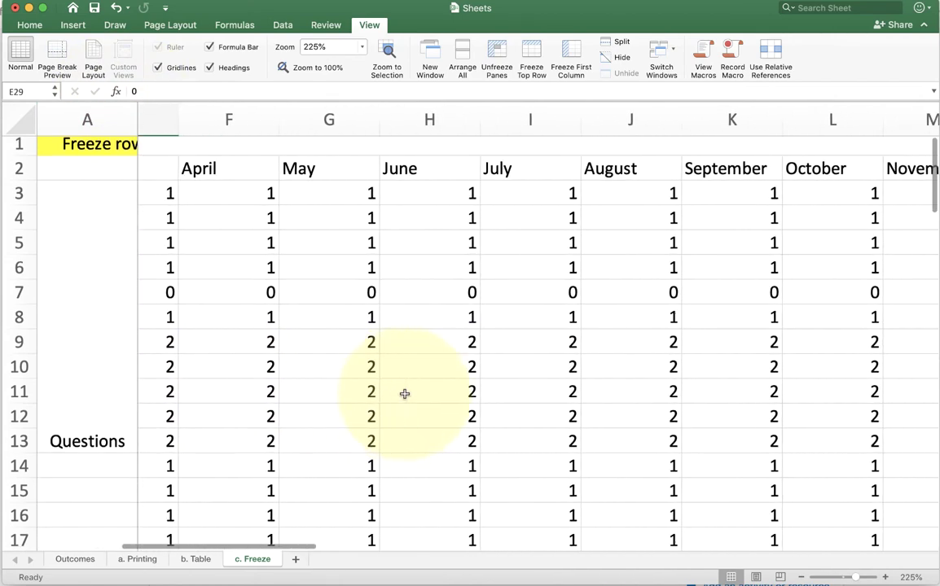
scroll(404, 394, right, 3)
scroll(404, 395, down, 1)
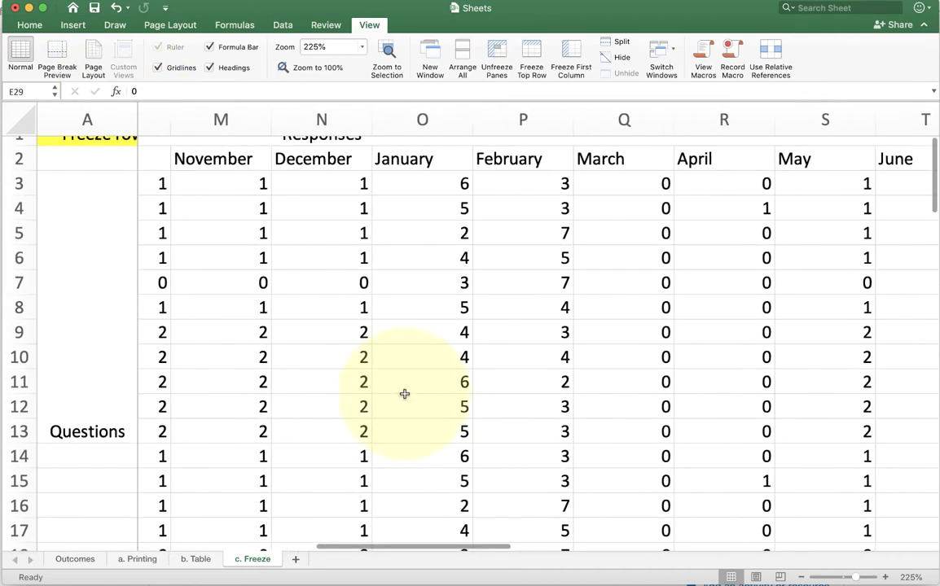
scroll(404, 394, down, 10)
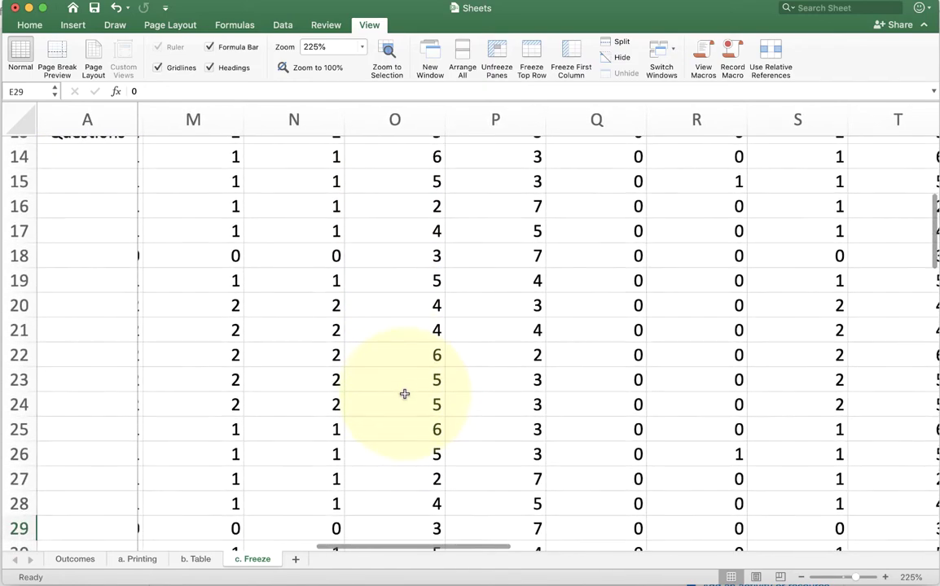
scroll(403, 395, up, 8)
scroll(404, 394, left, 1)
scroll(404, 394, up, 3)
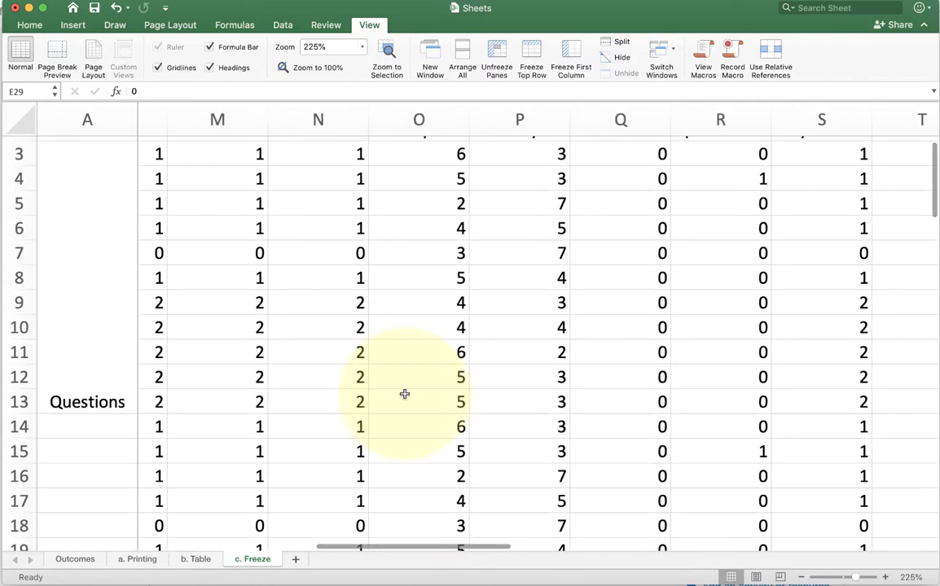
scroll(404, 394, left, 10)
- Highlight row 1 and columns A:B as the freeze targets, then unfreeze the panes
scroll(404, 394, left, 1)
scroll(404, 394, up, 1)
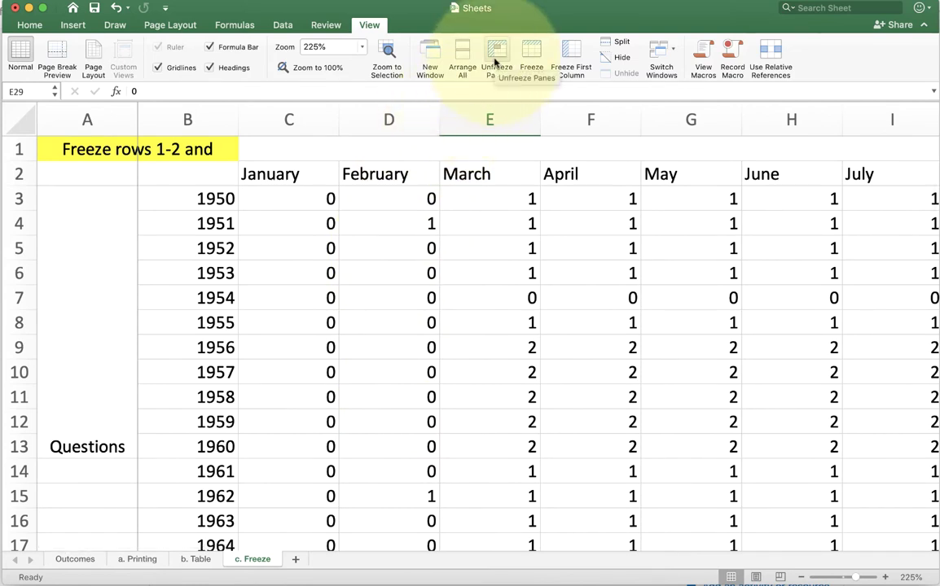
click(12, 149)
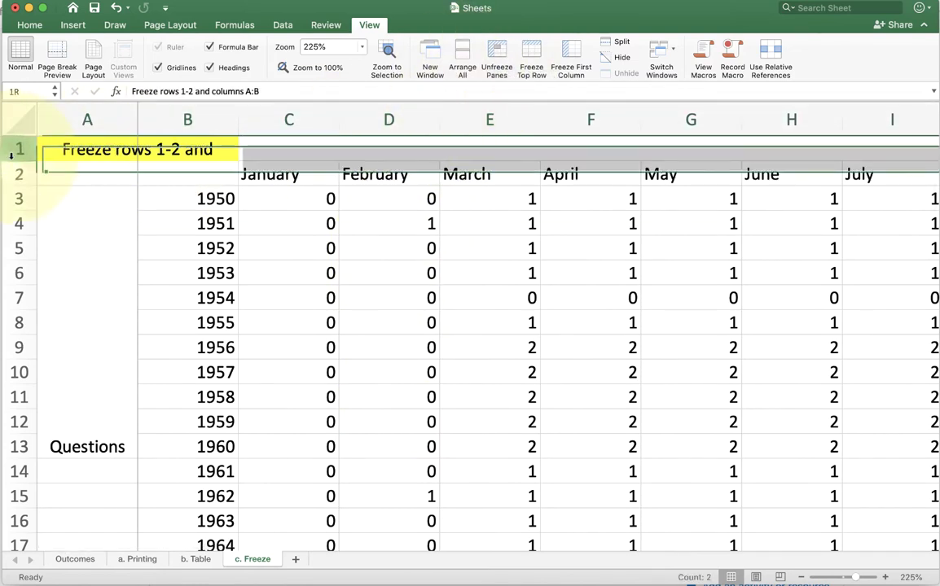
click(95, 111)
drag(94, 112, 199, 120)
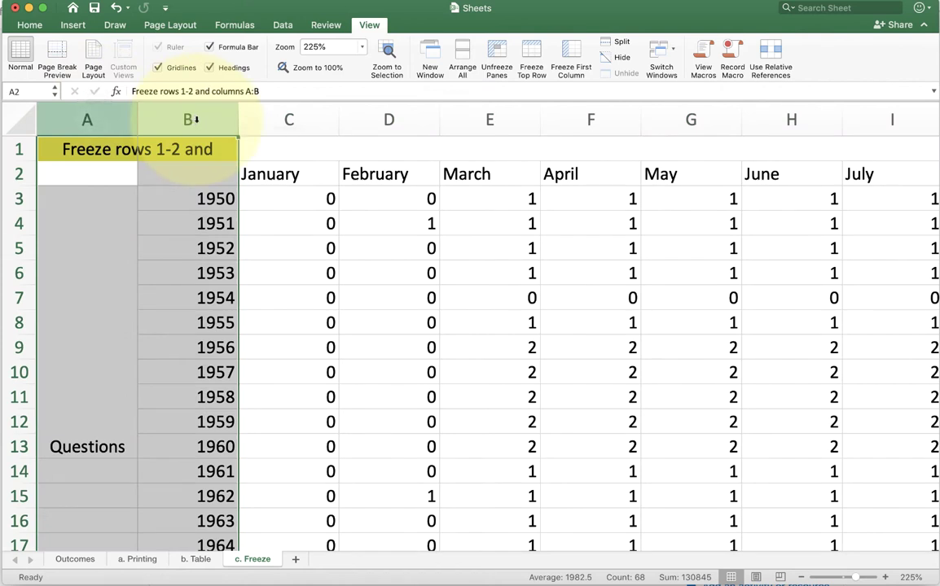
click(354, 219)
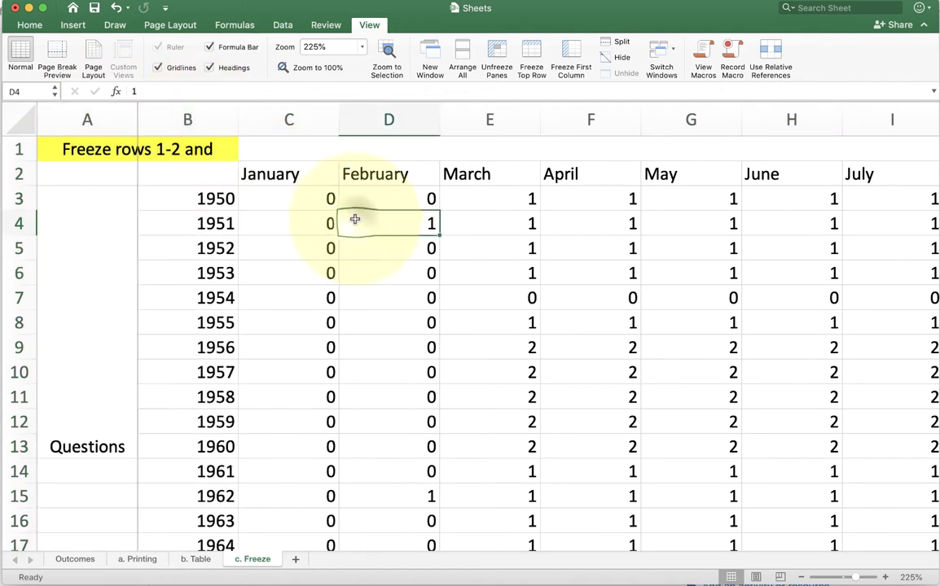
click(500, 52)
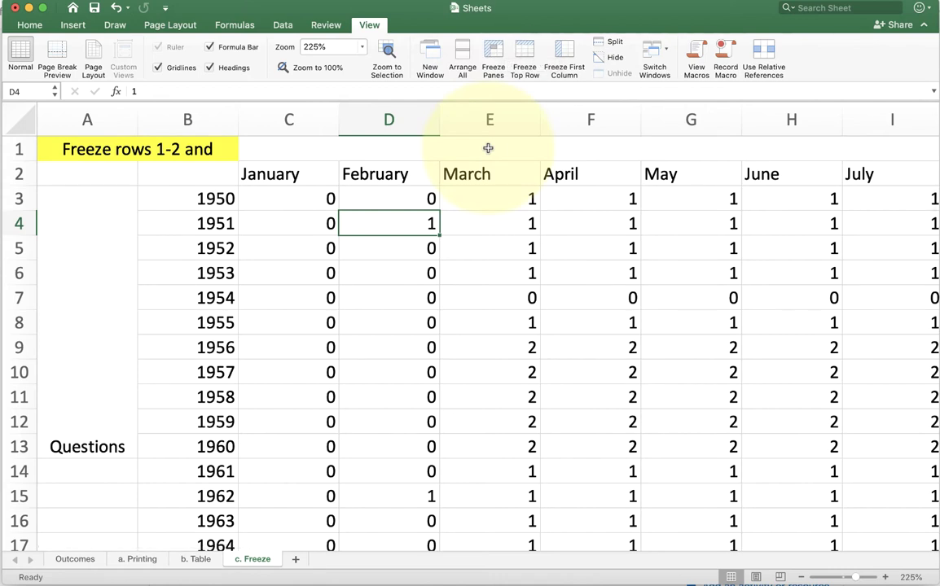
- Select cell C3 as the freeze corner
click(276, 198)
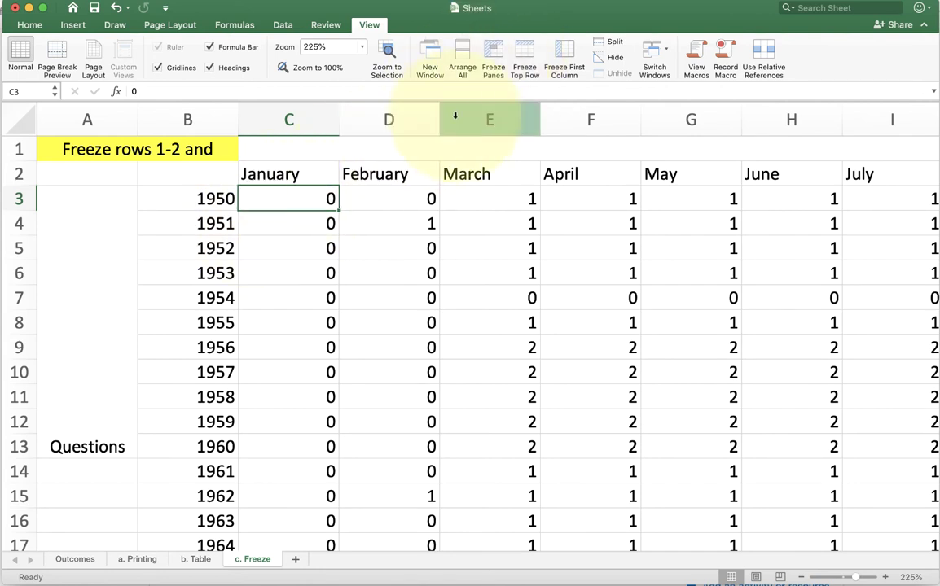
- Freeze panes at C3, then scroll down and right to verify rows 1–2 and columns A:B stay fixed
click(491, 52)
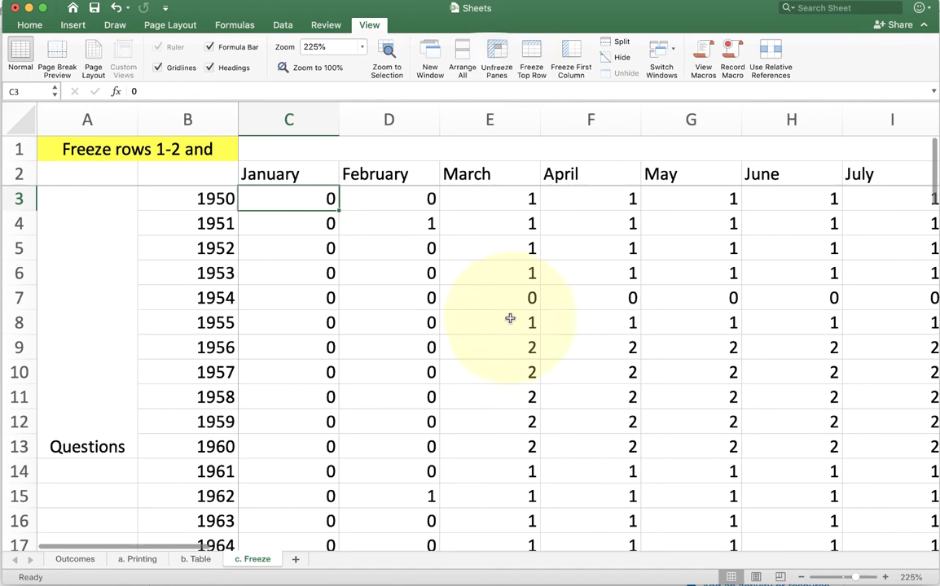
scroll(509, 333, down, 1)
scroll(509, 333, down, 10)
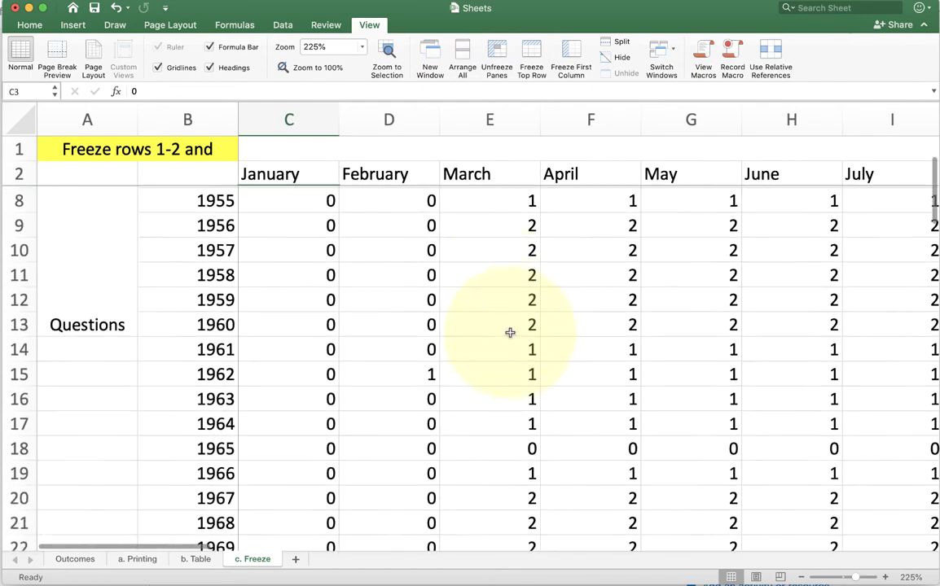
scroll(509, 333, down, 7)
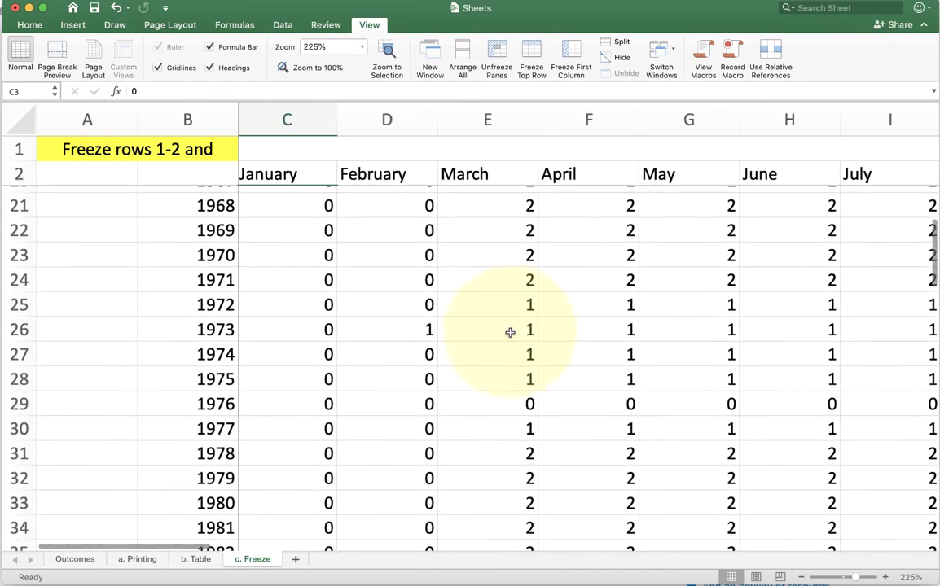
scroll(508, 333, up, 10)
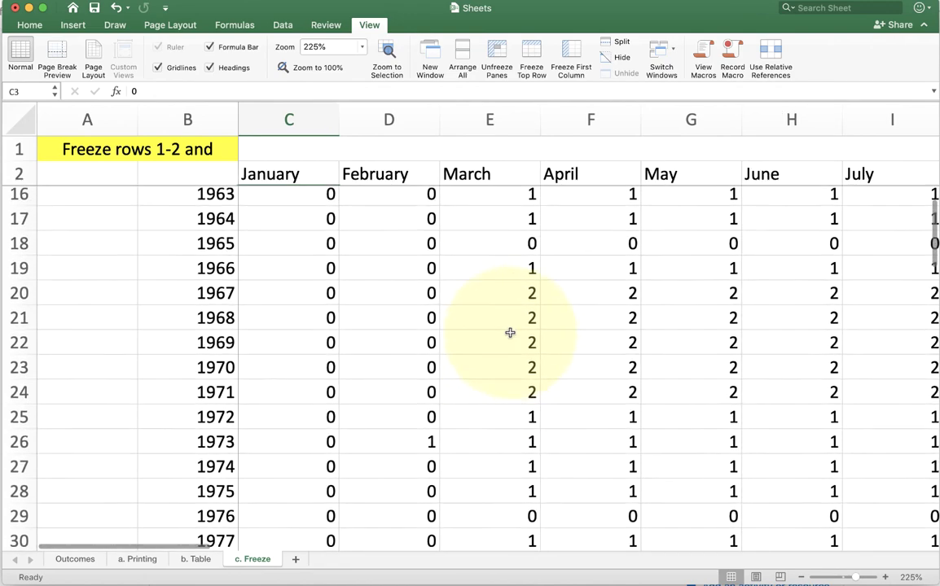
scroll(509, 333, down, 3)
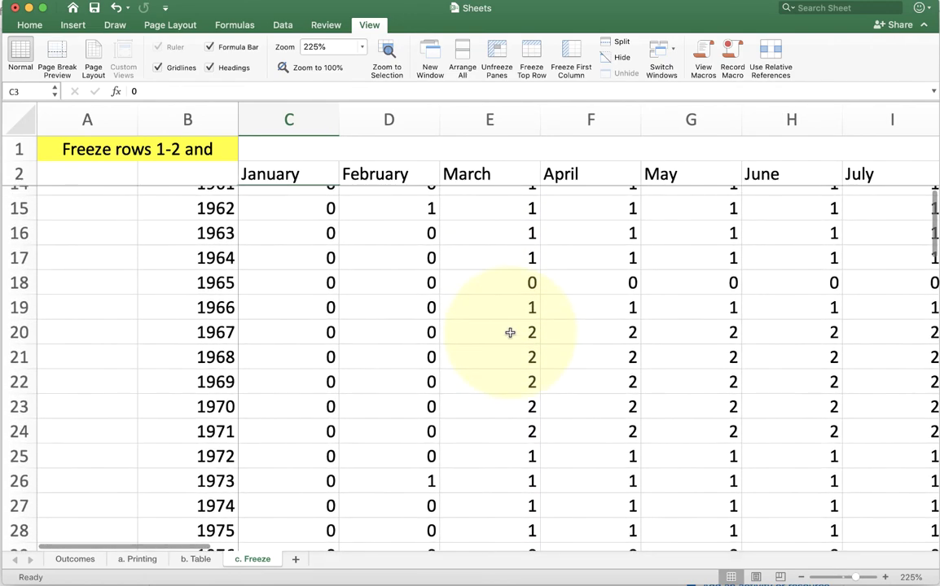
scroll(510, 332, right, 10)
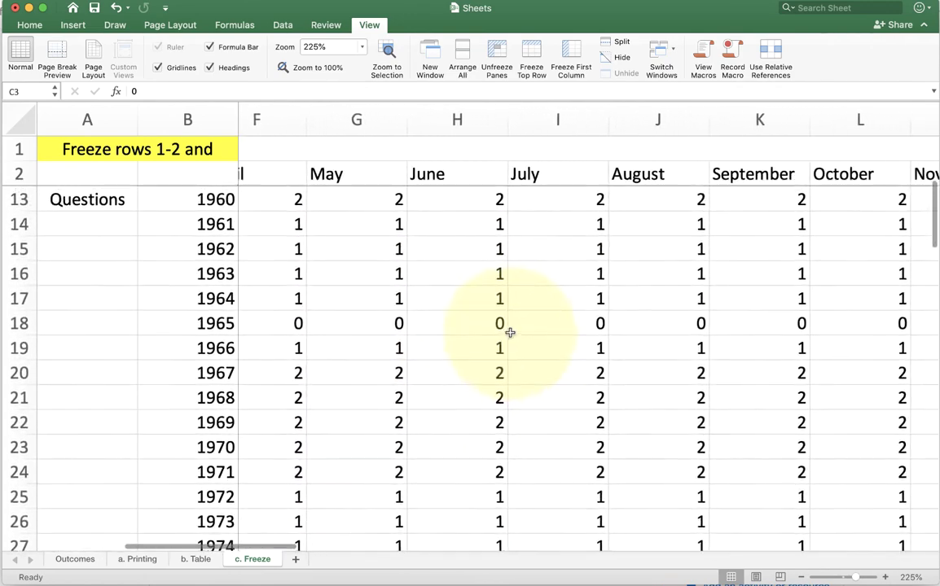
scroll(510, 332, right, 3)
scroll(510, 332, down, 20)
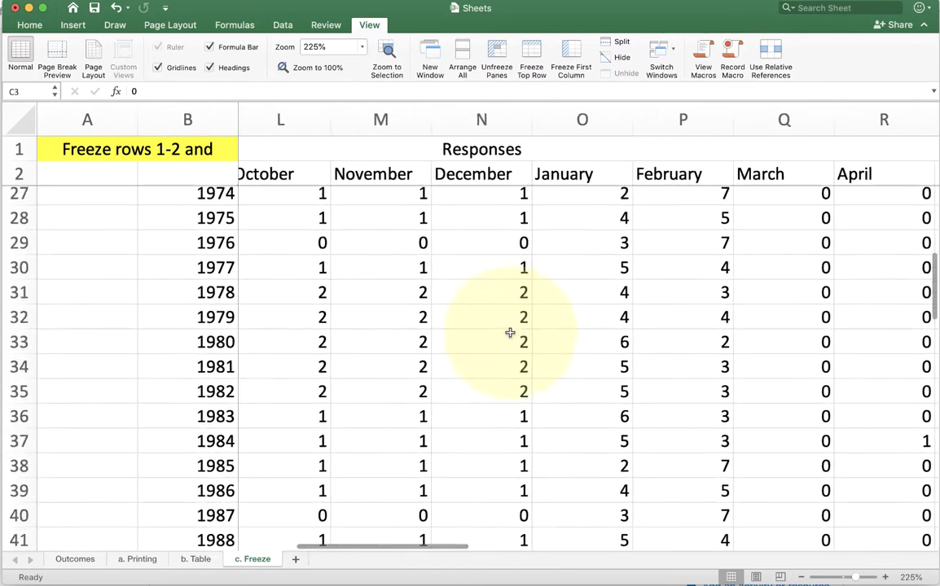
scroll(509, 333, down, 4)
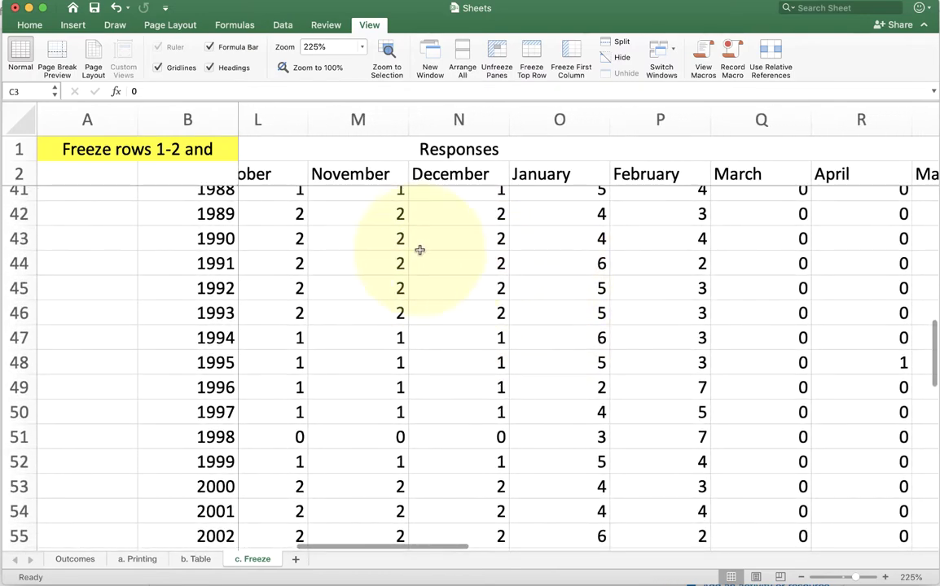
click(377, 243)
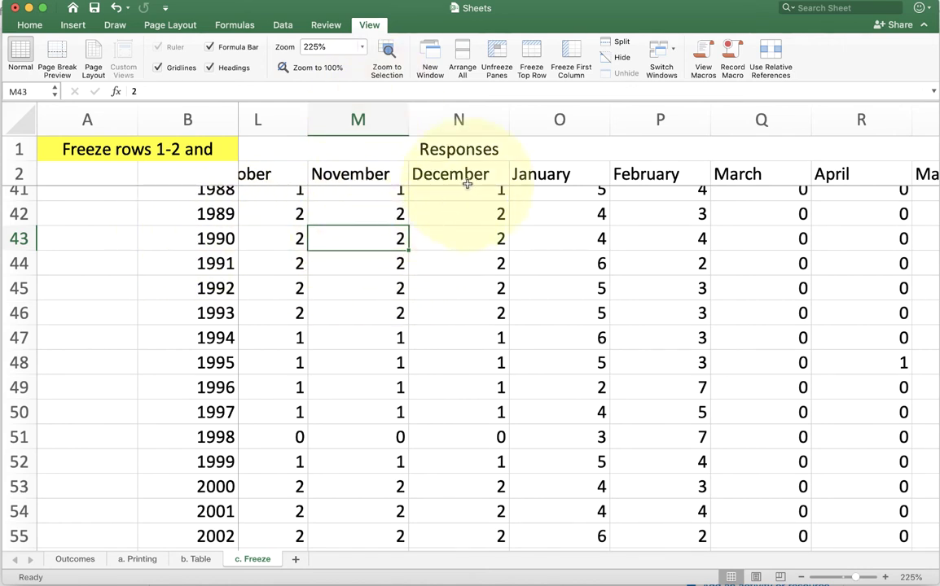
- Unfreeze the panes and select cell A3 as the new freeze point
click(498, 49)
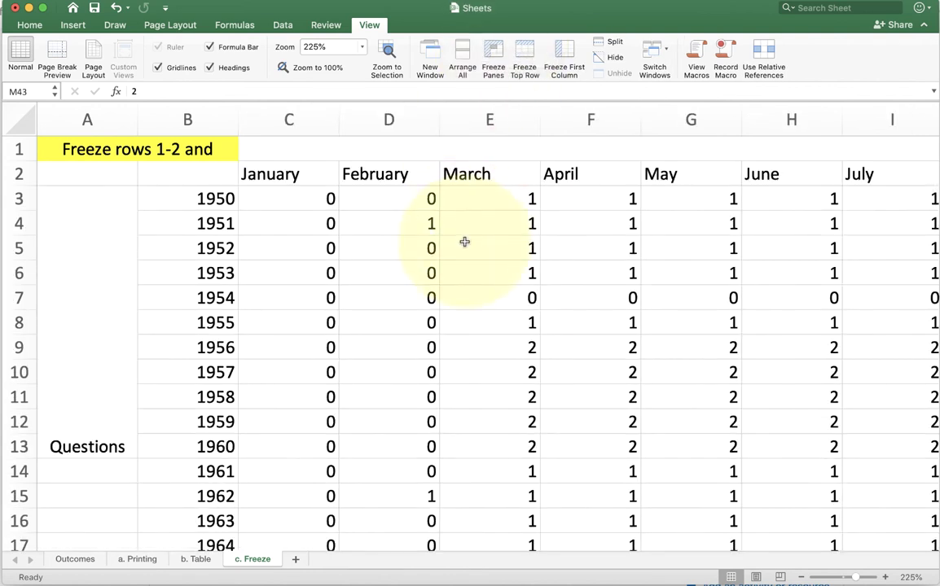
click(77, 199)
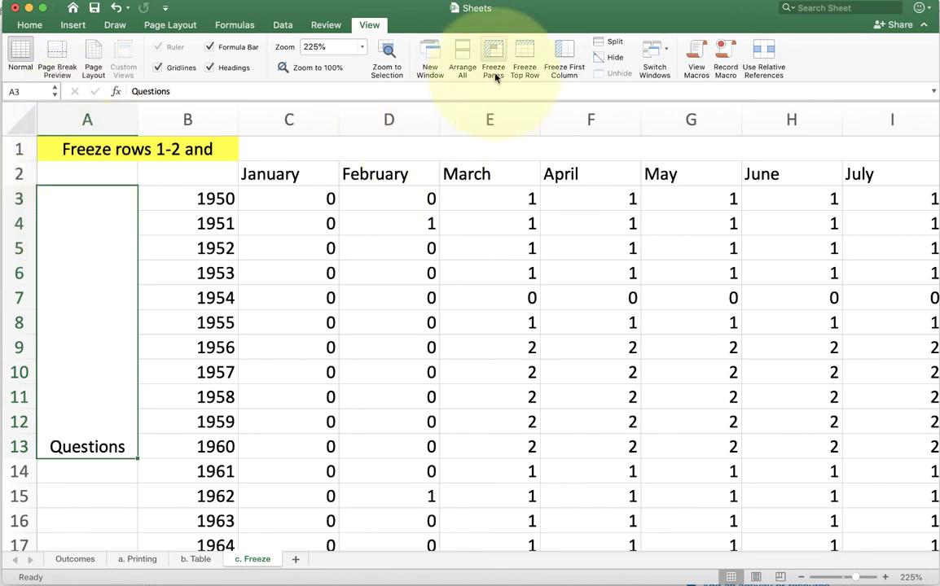
click(491, 51)
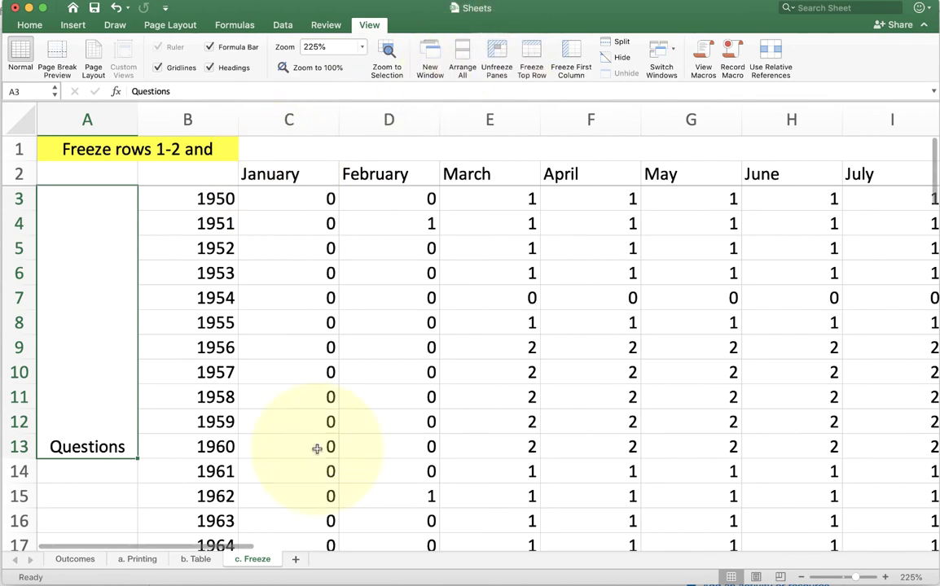
scroll(317, 448, down, 5)
scroll(317, 448, down, 1)
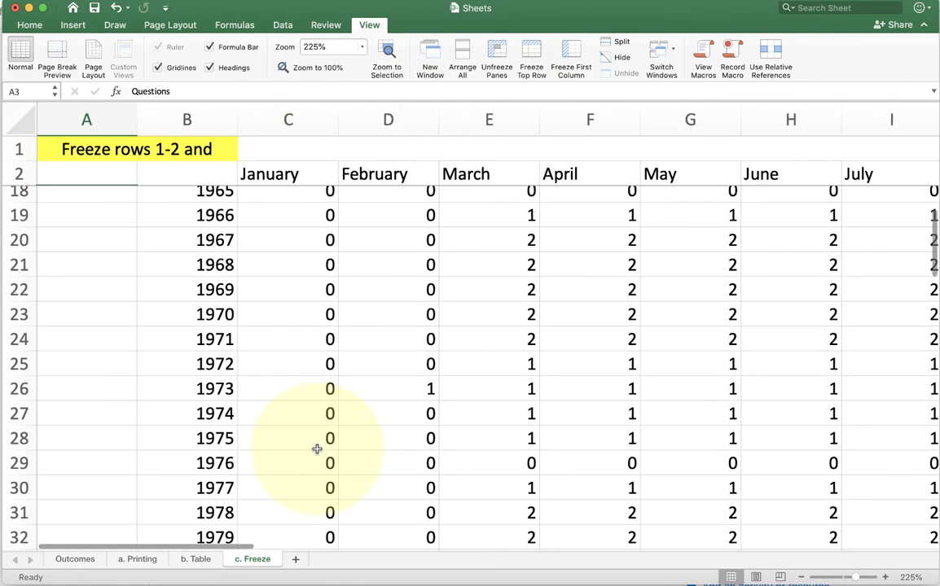
scroll(317, 449, up, 4)
scroll(317, 449, right, 10)
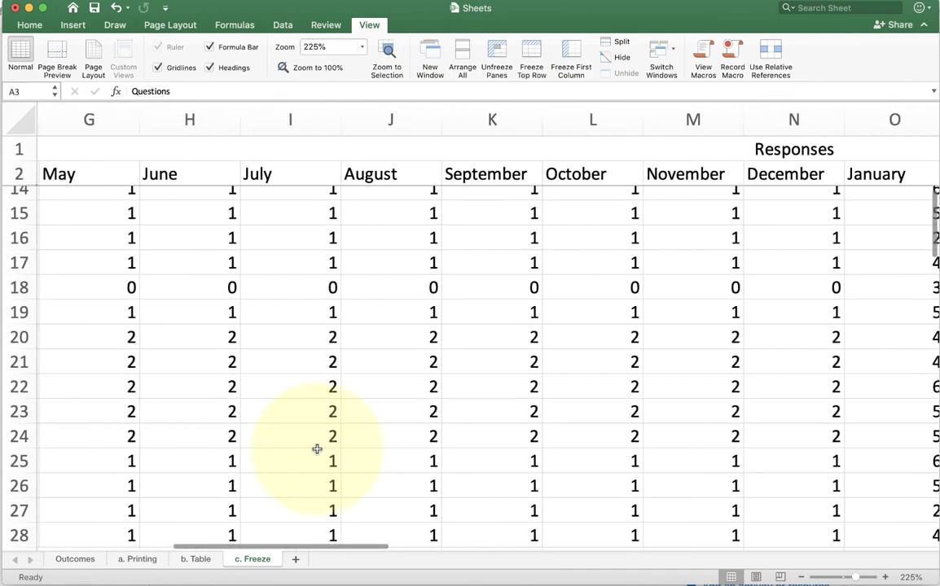
scroll(317, 448, left, 8)
scroll(317, 449, up, 6)
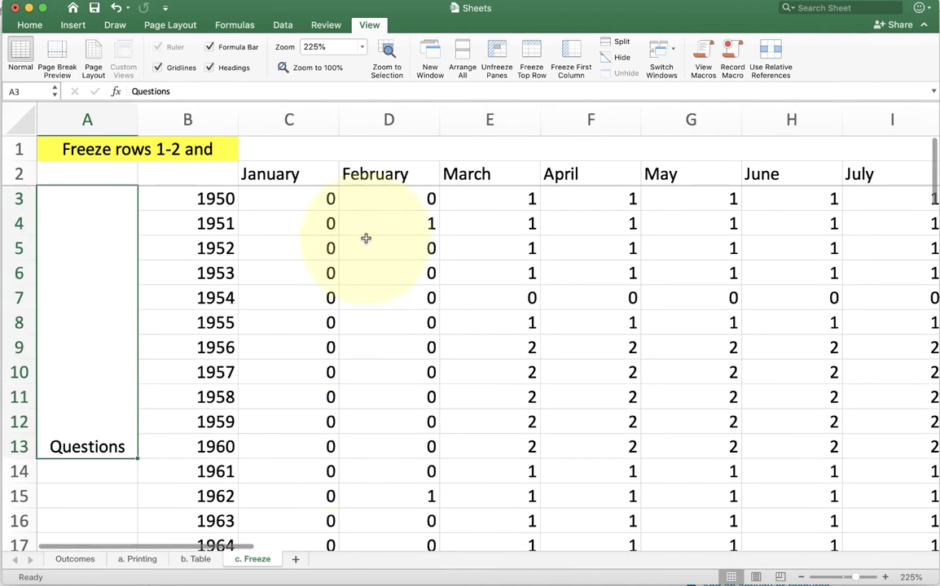
click(496, 52)
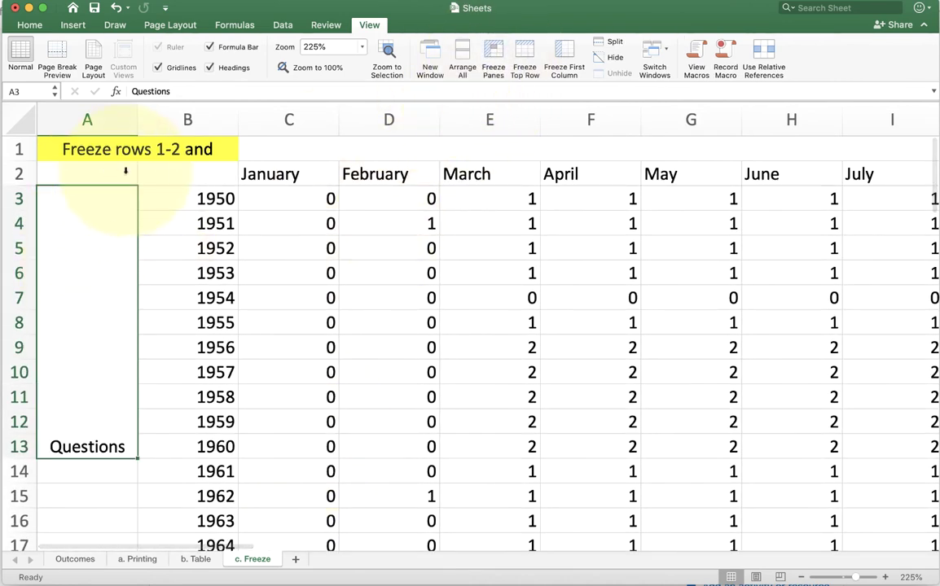
- Freeze panes at cell C1, then scroll to confirm columns A:B stay fixed
click(296, 148)
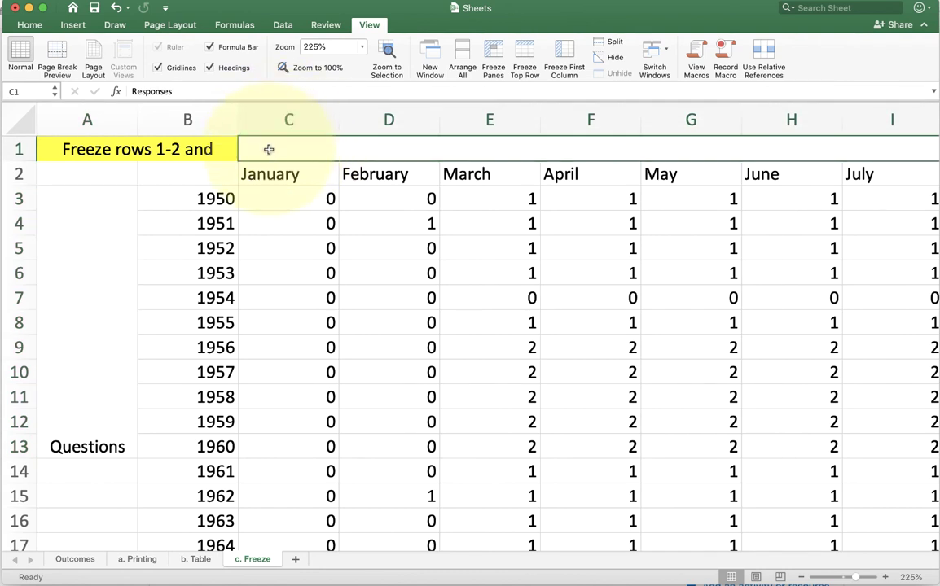
click(492, 56)
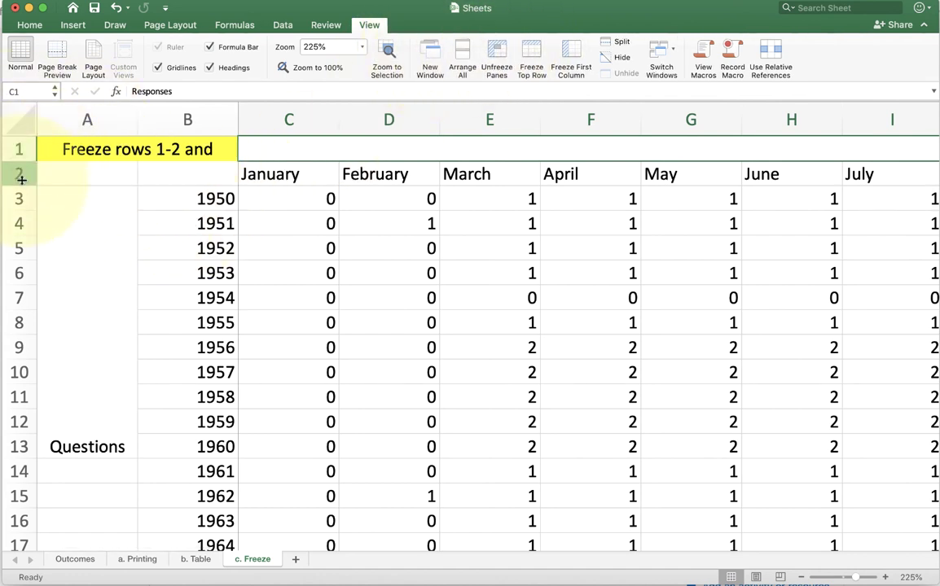
scroll(281, 262, down, 5)
scroll(282, 262, up, 5)
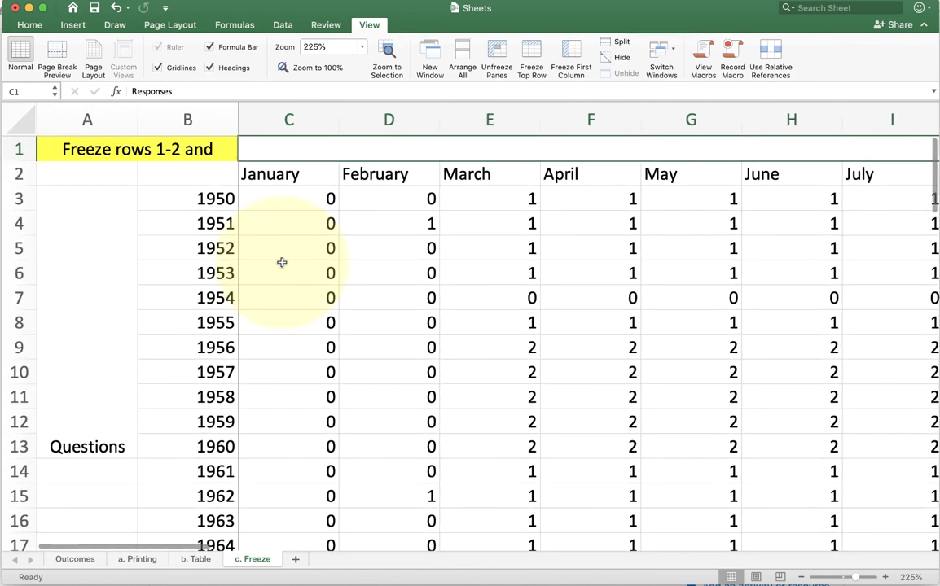
scroll(282, 262, right, 4)
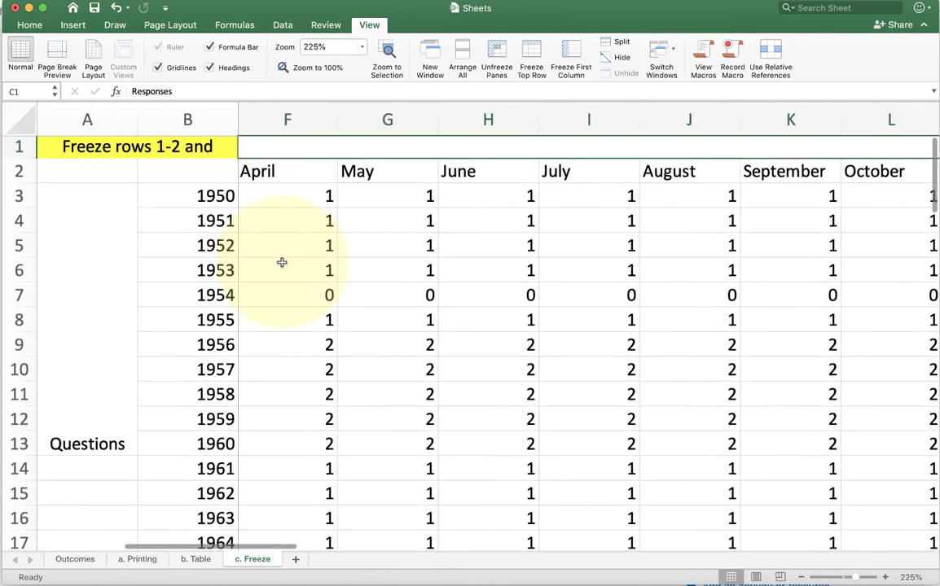
scroll(282, 262, left, 3)
scroll(282, 262, left, 1)
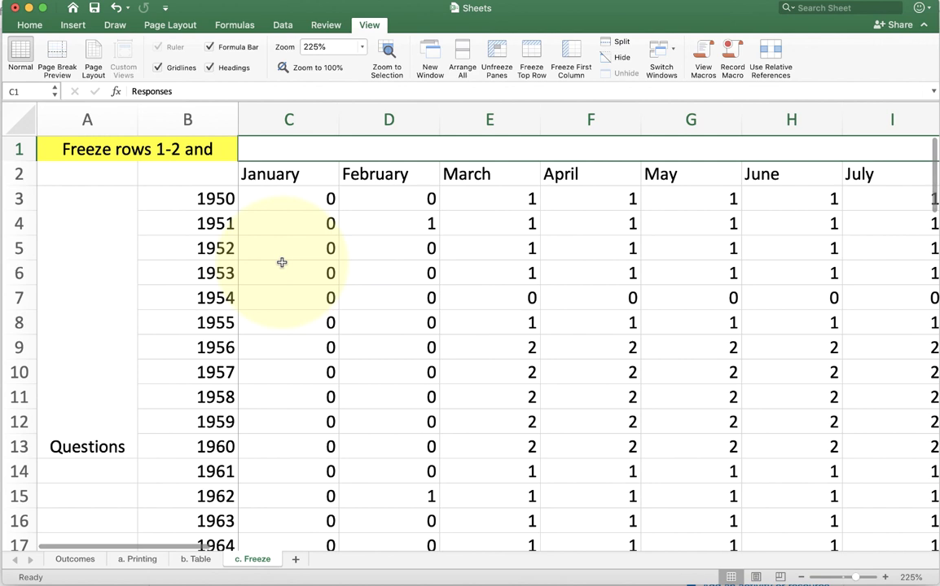